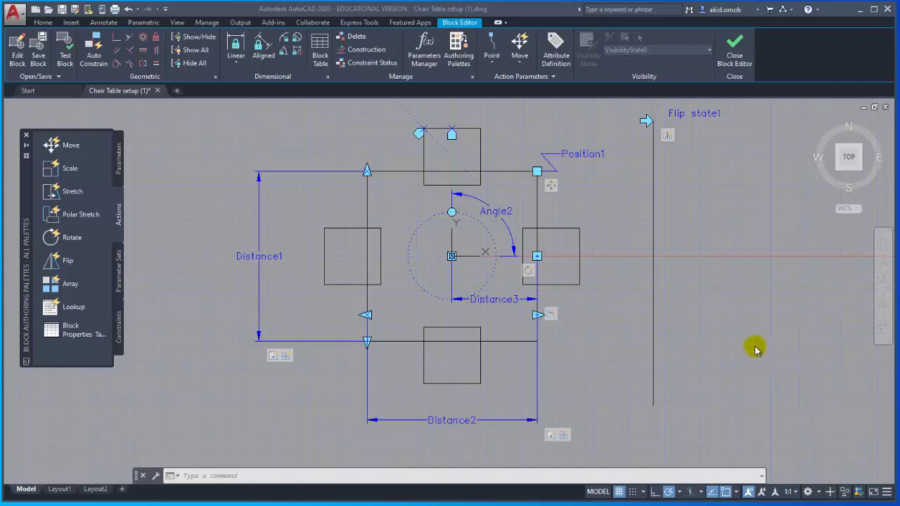
Open Properties with PR and select the Angle2 rotation parameter (angle 90, range 0–360)
scroll(752, 346, down, 2)
middle_drag(670, 282, 581, 259)
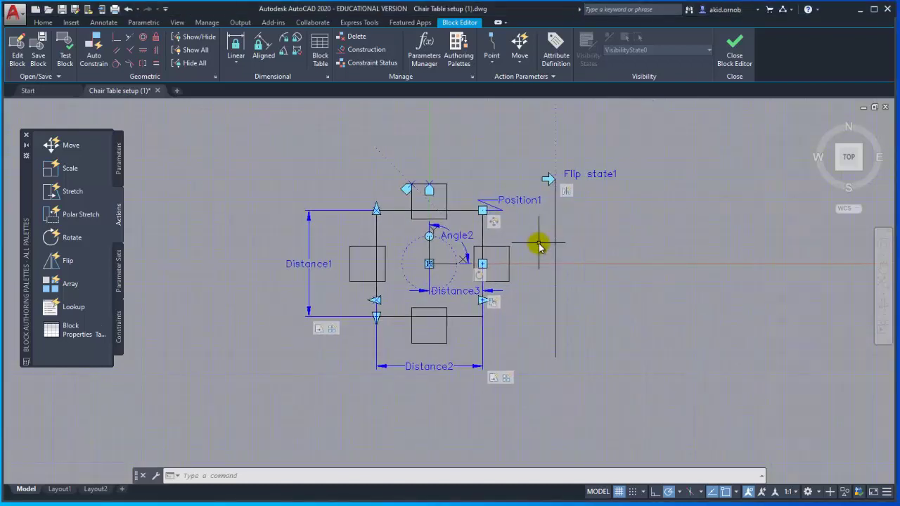
scroll(539, 246, up, 2)
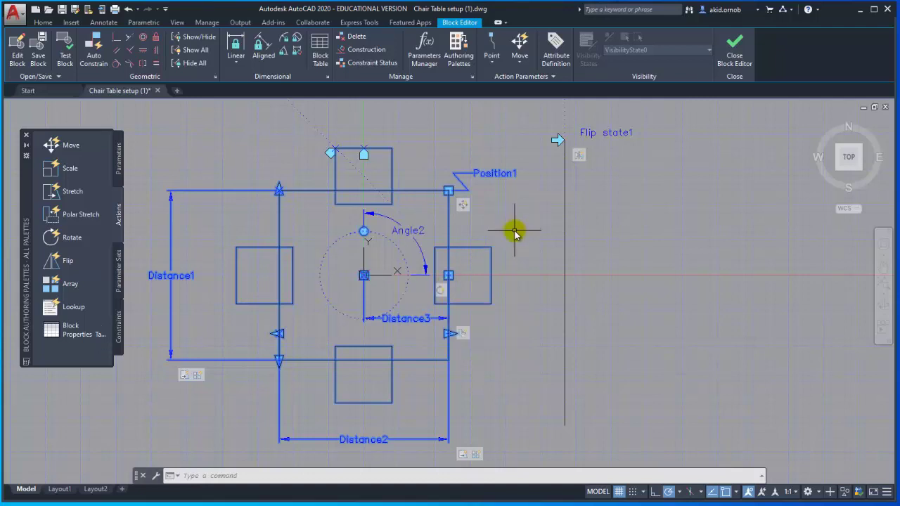
text(pr)
key(Return)
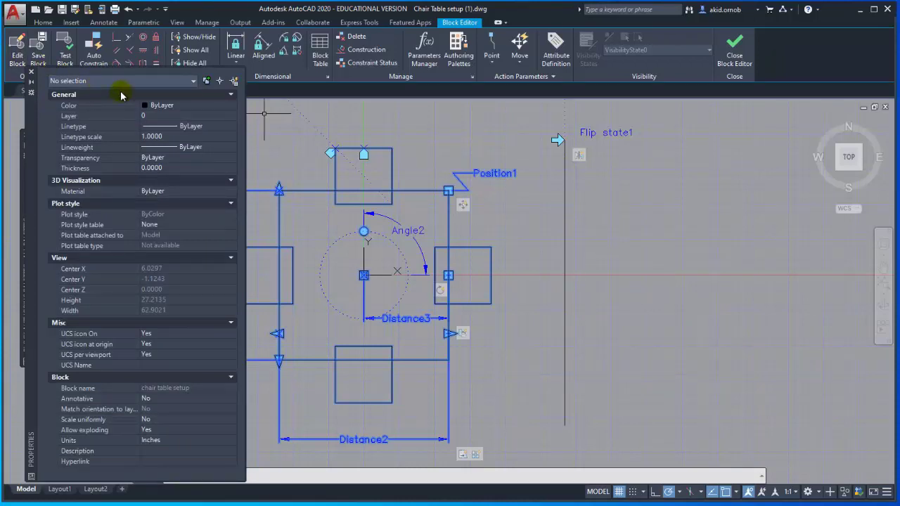
middle_drag(382, 176, 469, 169)
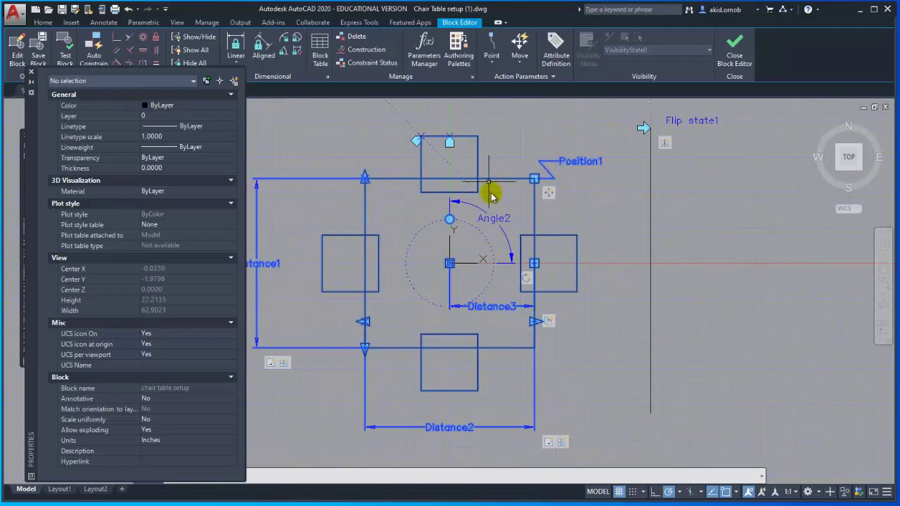
click(492, 220)
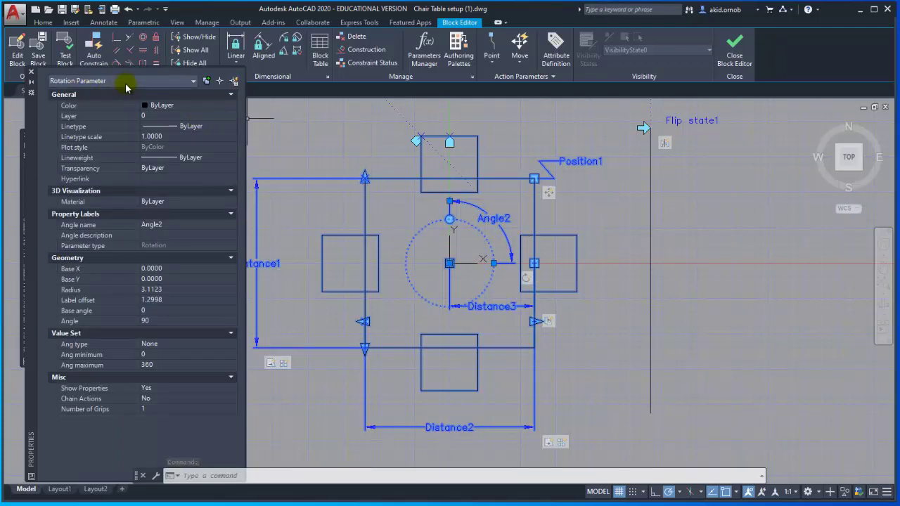
Set Angle2's angle type to List and bring up the Add Angle Value window
click(166, 345)
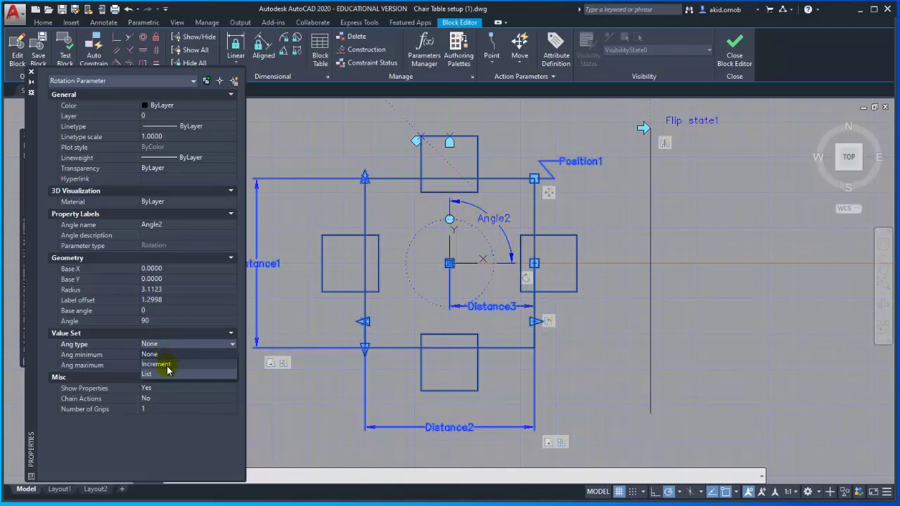
click(166, 374)
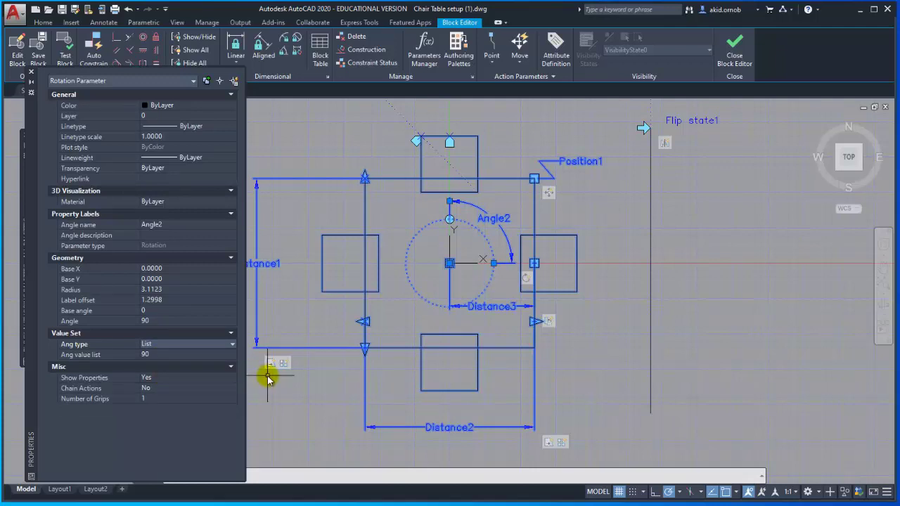
click(159, 355)
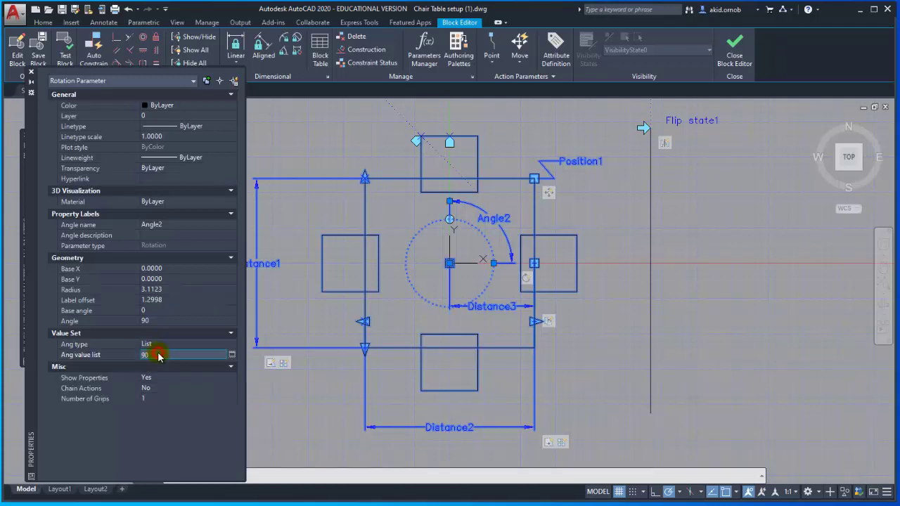
click(232, 355)
text(60)
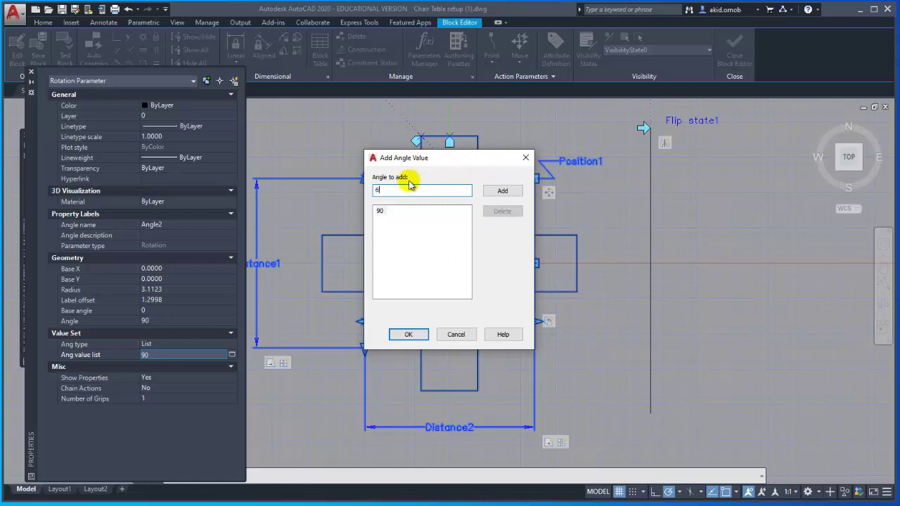
Restrict Angle2 to 60, 90 and 120 degrees, then test the block
click(508, 197)
text(12)
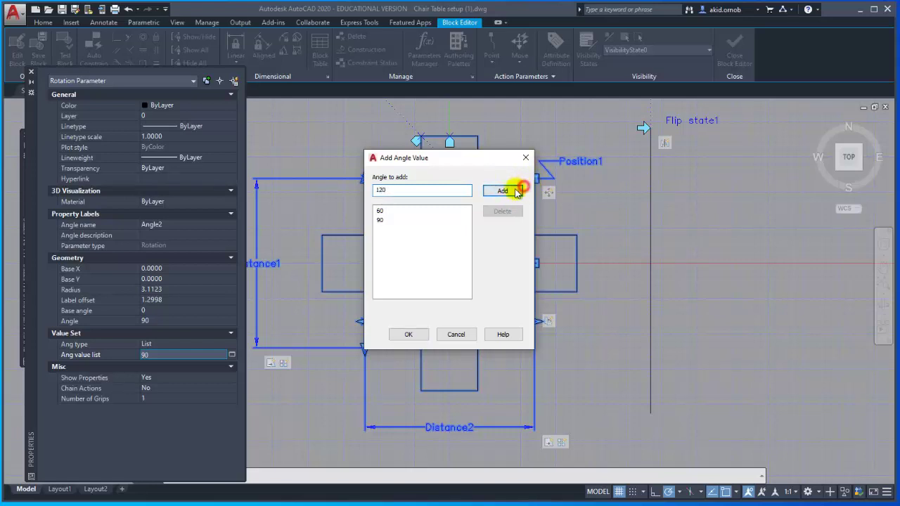
click(517, 190)
click(407, 335)
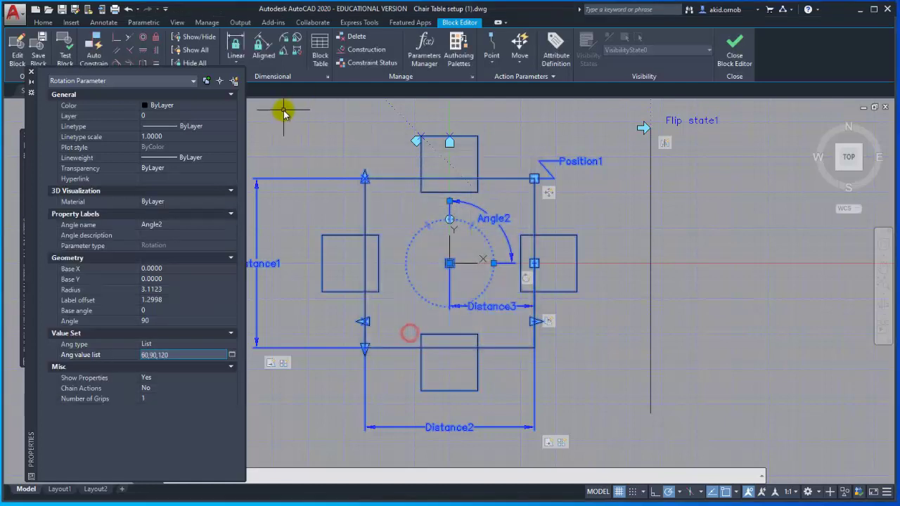
click(70, 55)
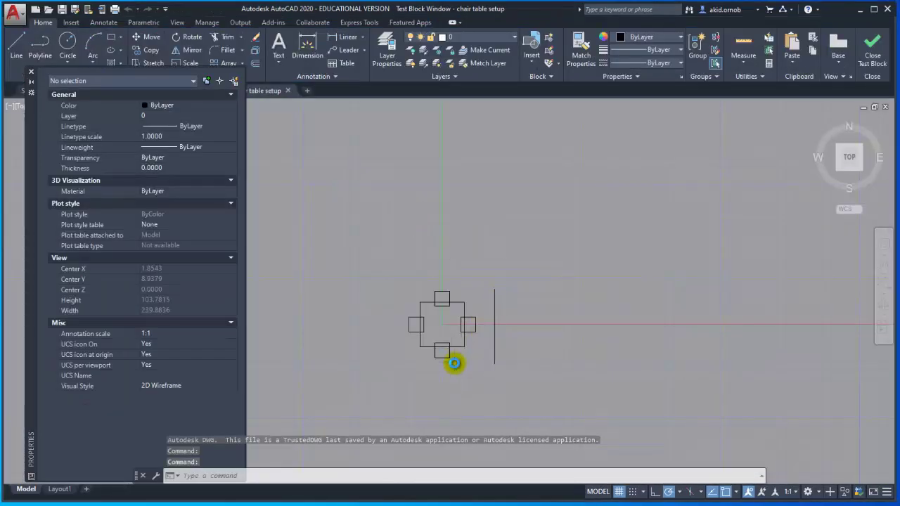
Rotate the test chair table to 60° then 120°, and close the test window
click(464, 323)
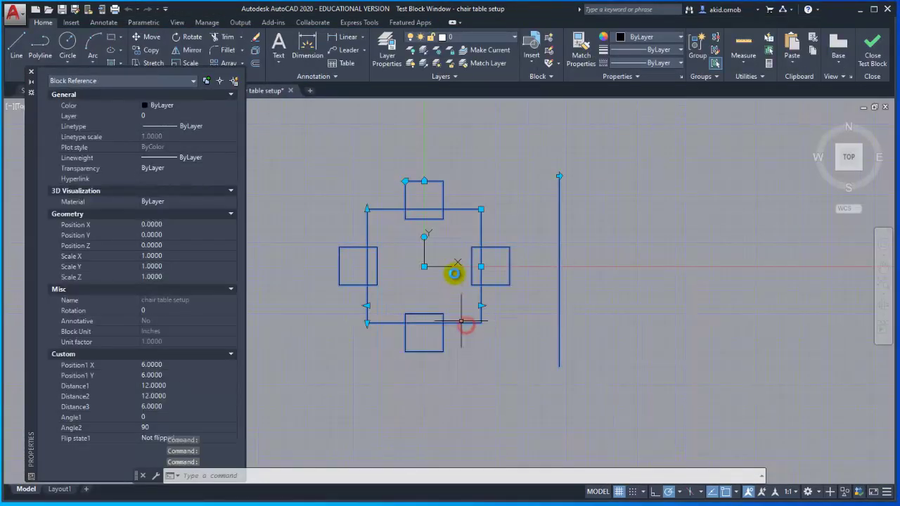
click(424, 236)
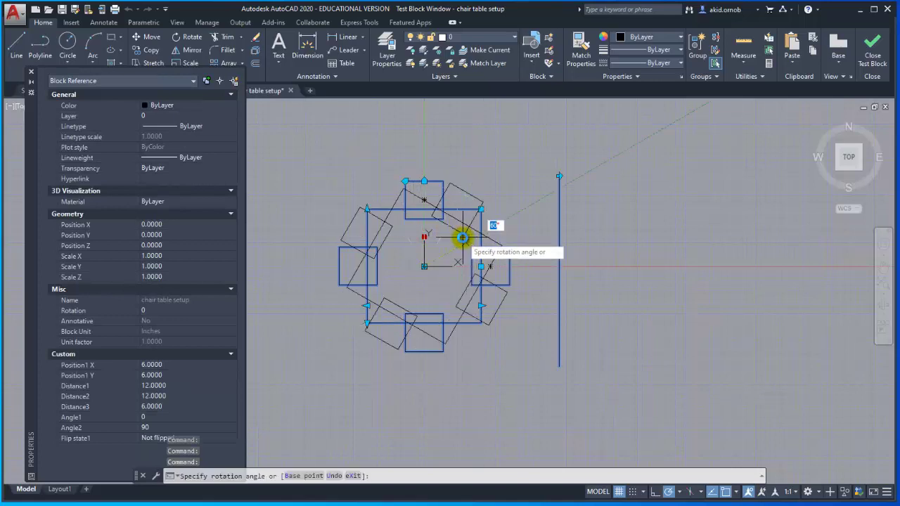
click(463, 238)
click(438, 240)
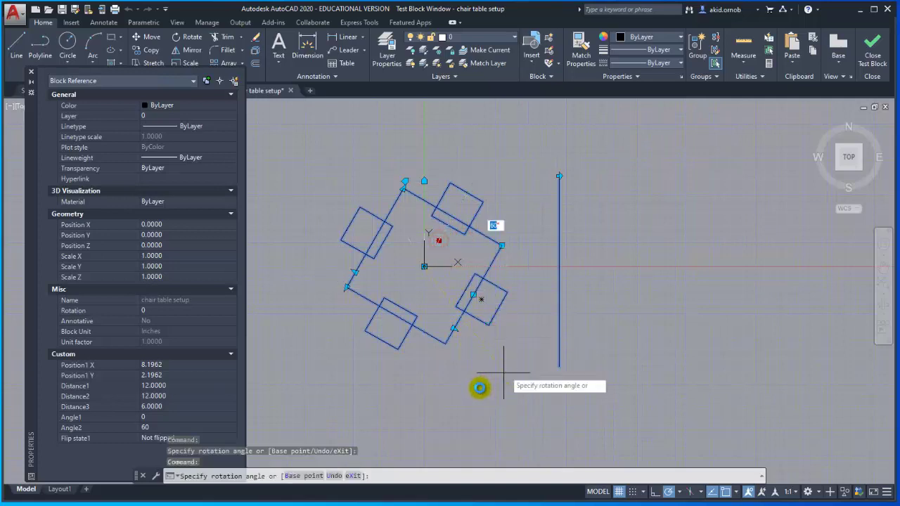
click(329, 302)
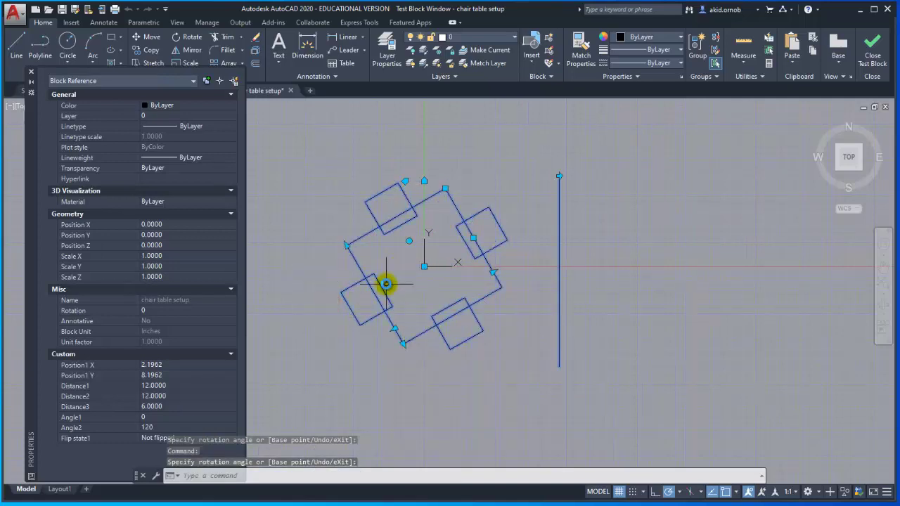
click(872, 59)
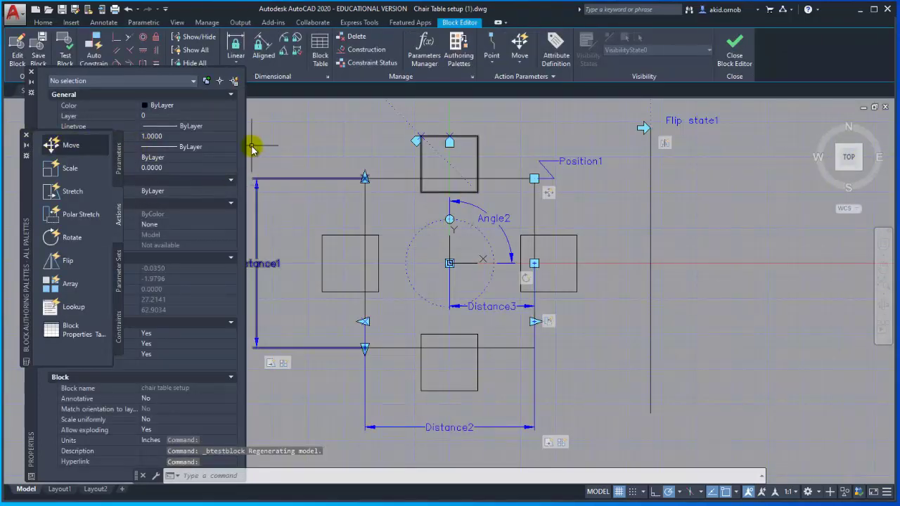
Change Angle2 to Increment type, stepping 45° from minimum 0 to maximum 270
click(173, 398)
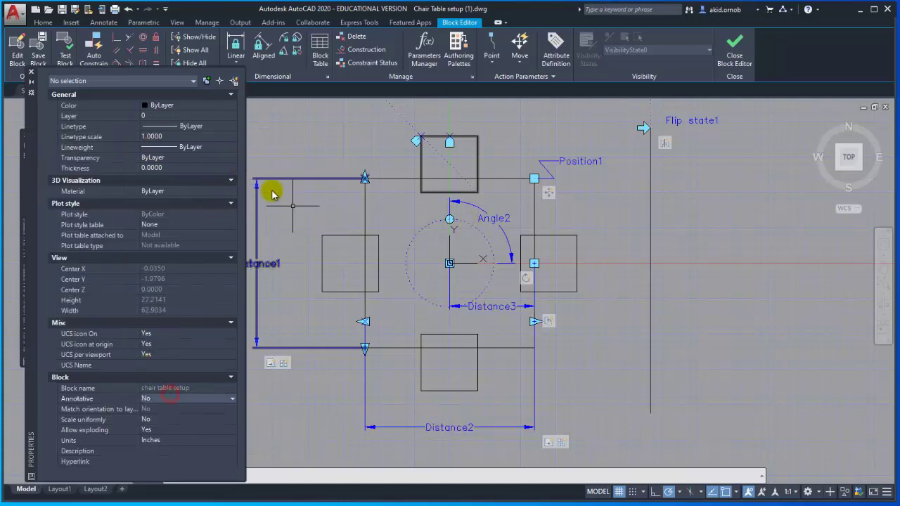
click(500, 228)
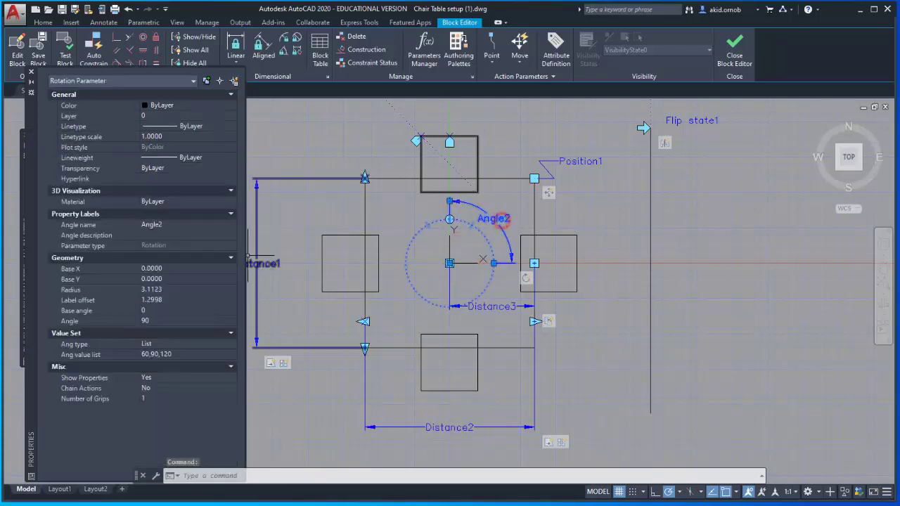
click(167, 356)
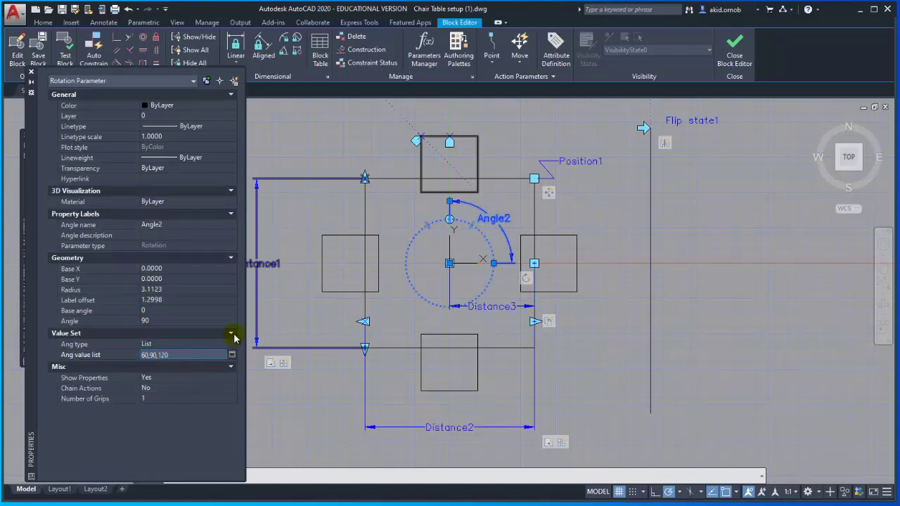
click(159, 344)
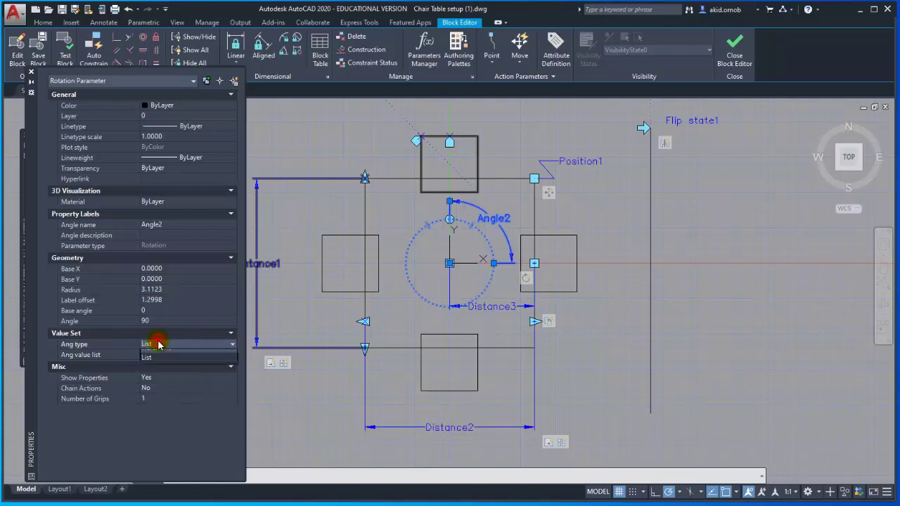
click(177, 364)
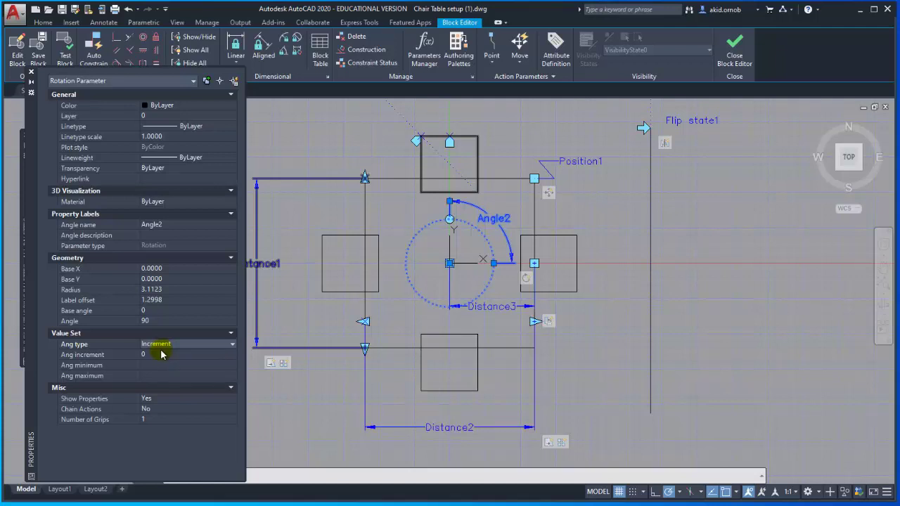
click(158, 353)
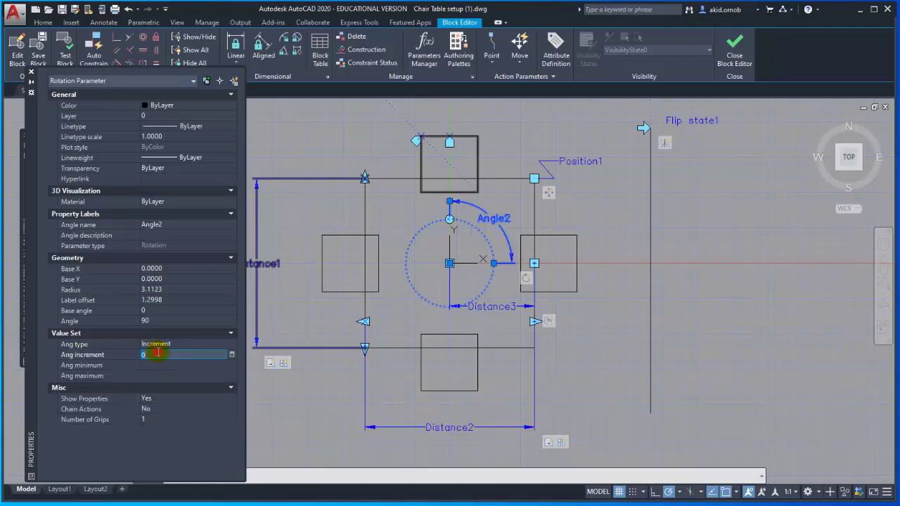
text(45)
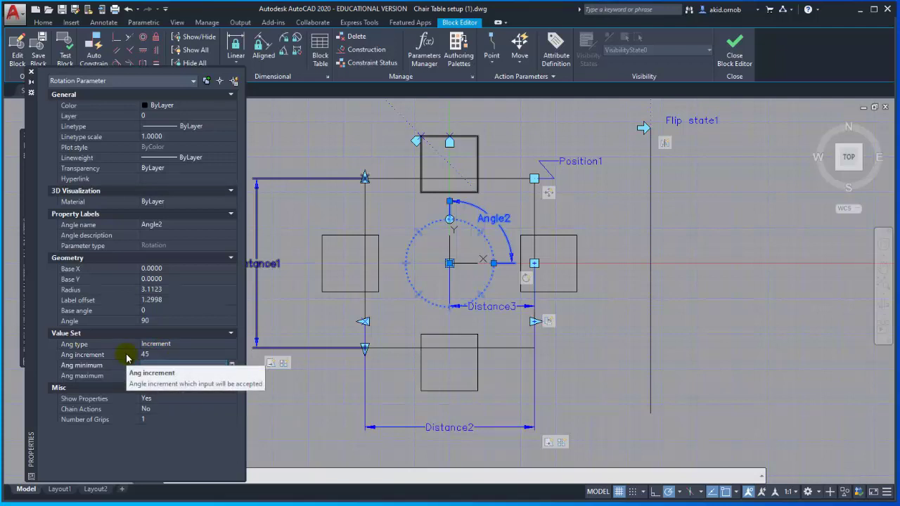
click(179, 365)
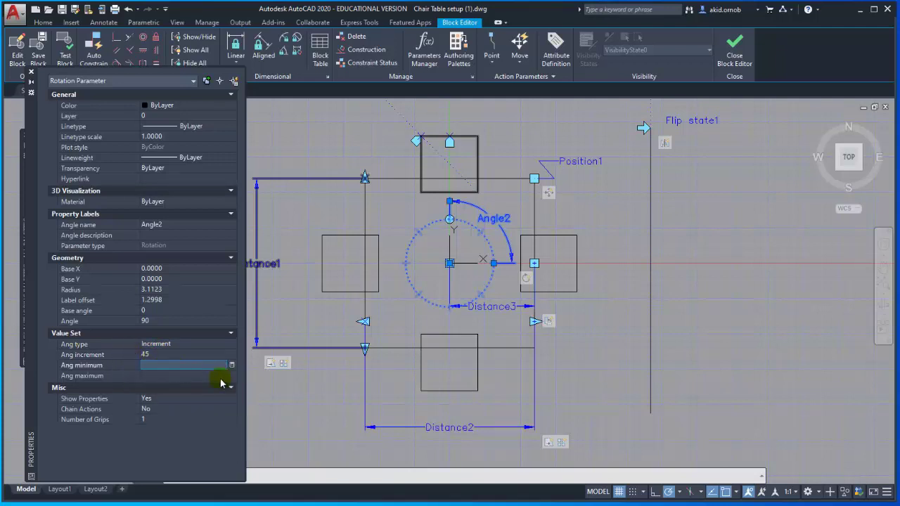
click(175, 376)
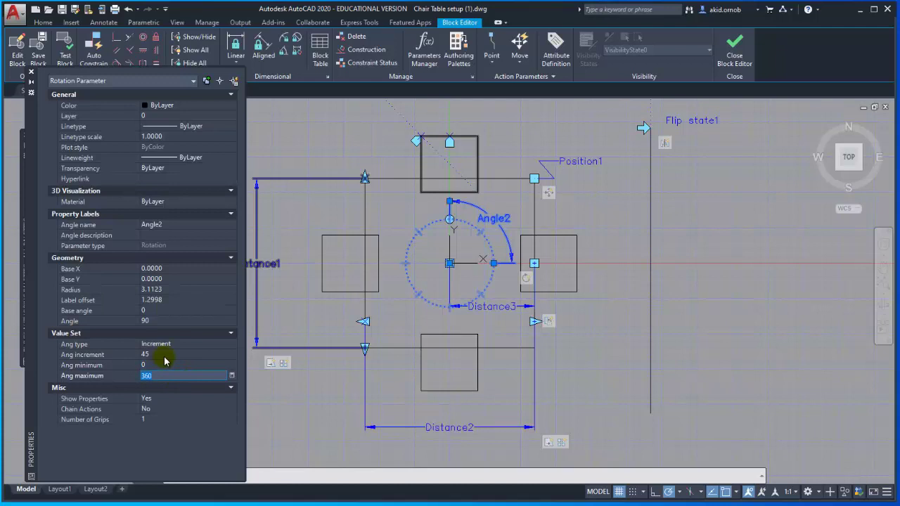
text(270)
key(Return)
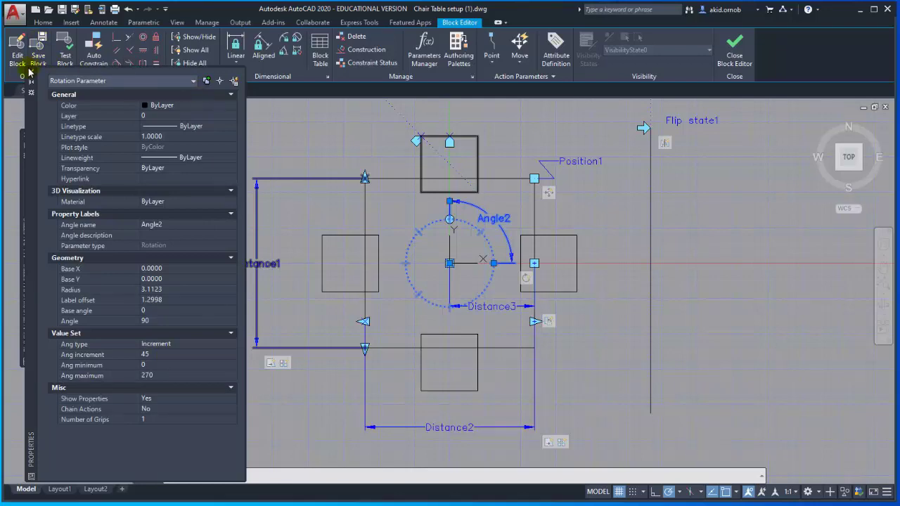
click(64, 57)
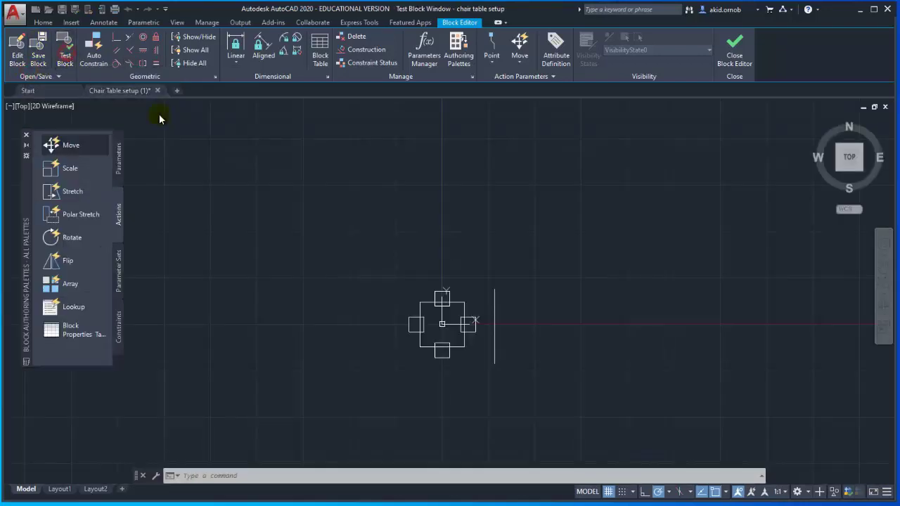
scroll(465, 354, up, 4)
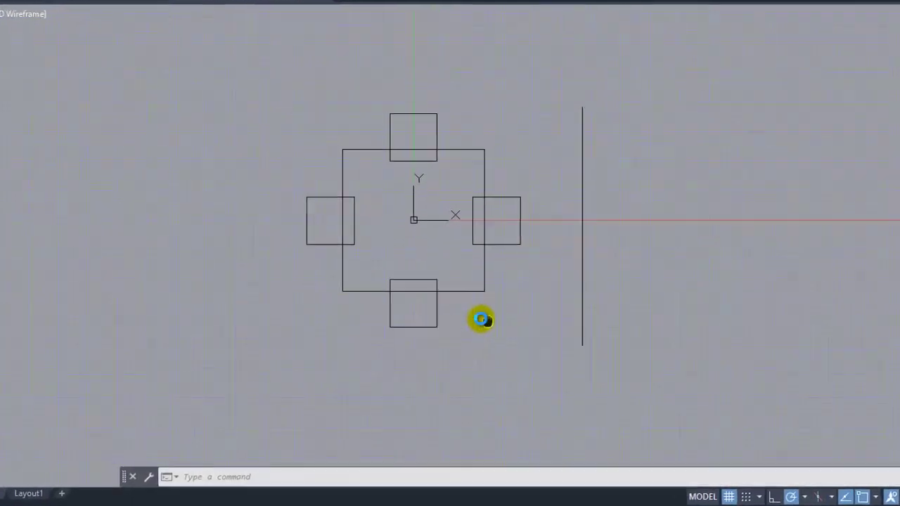
click(506, 261)
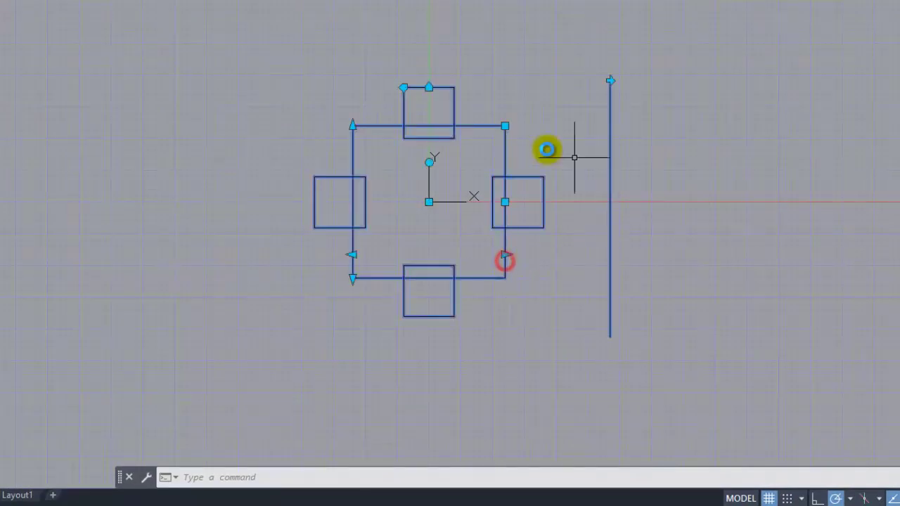
click(505, 204)
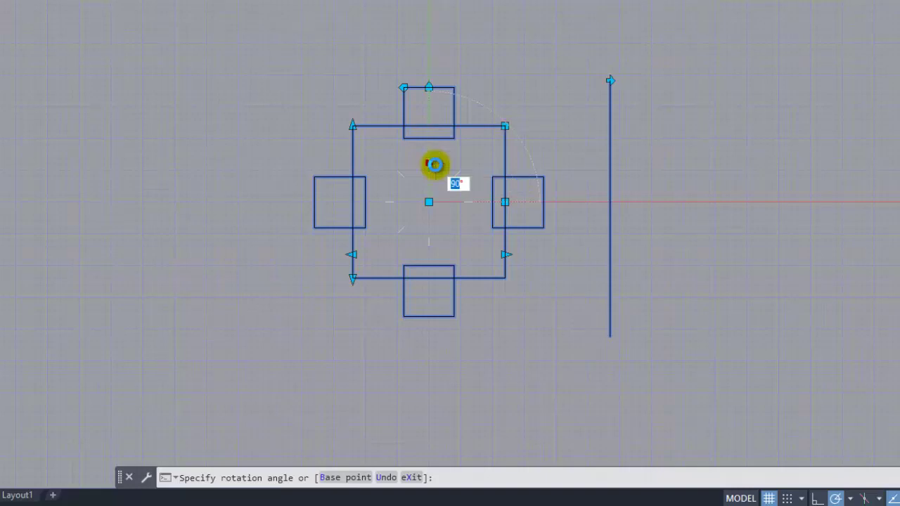
scroll(436, 164, up, 1)
scroll(435, 164, up, 1)
scroll(435, 165, down, 1)
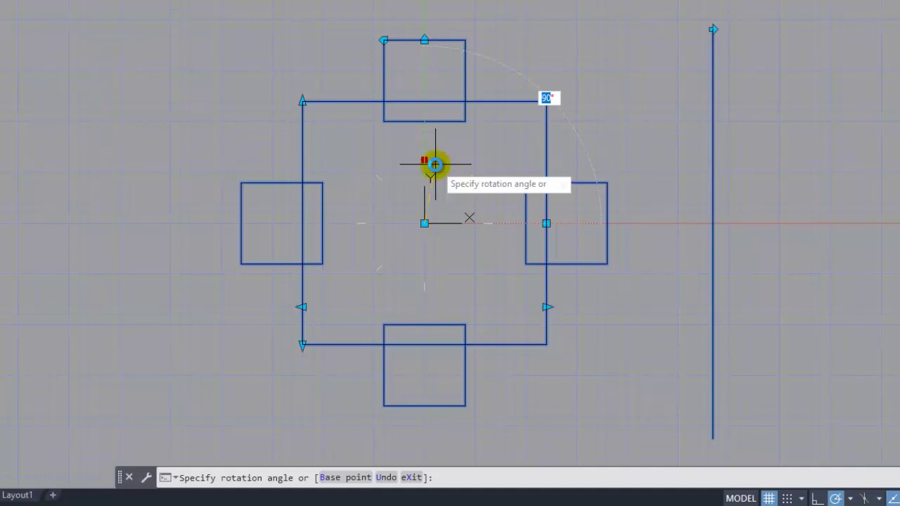
click(386, 174)
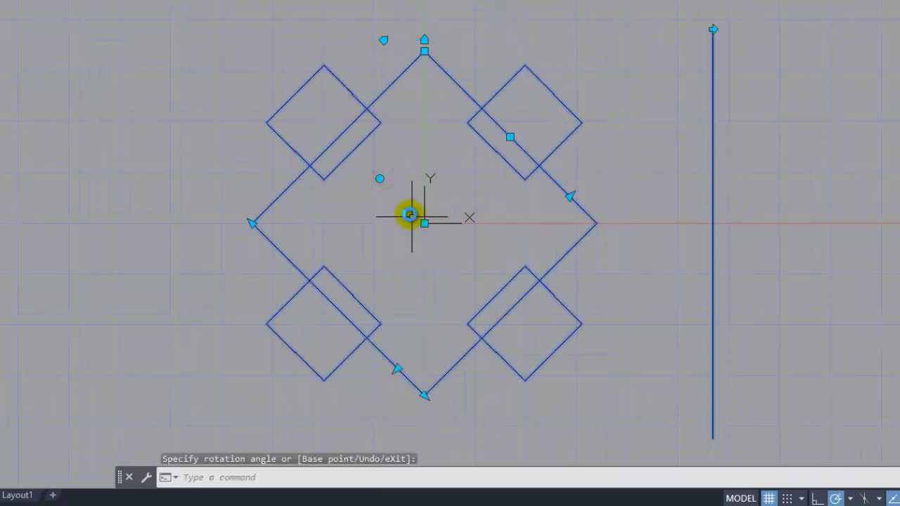
click(361, 222)
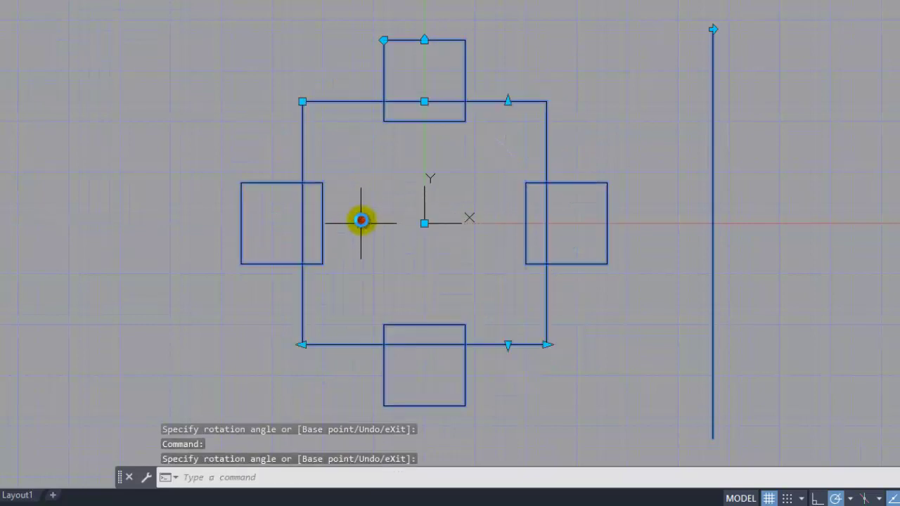
click(360, 225)
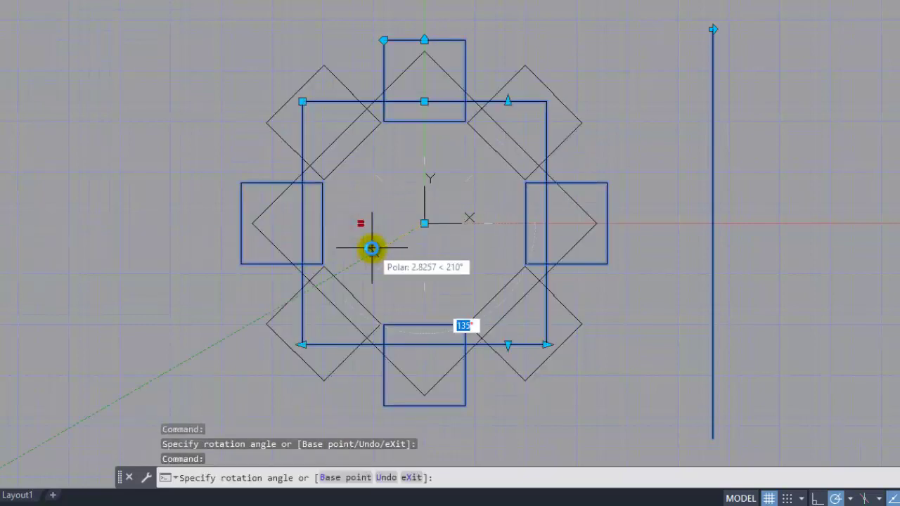
click(372, 254)
click(380, 268)
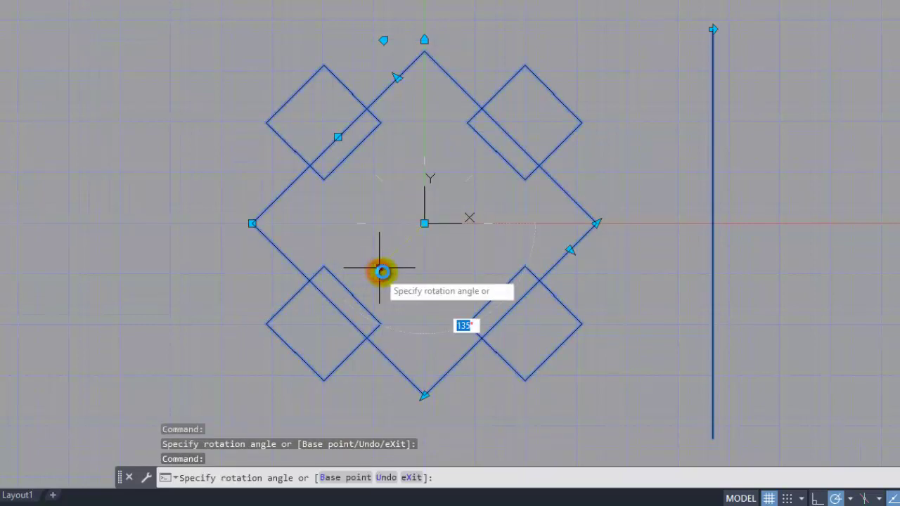
click(424, 286)
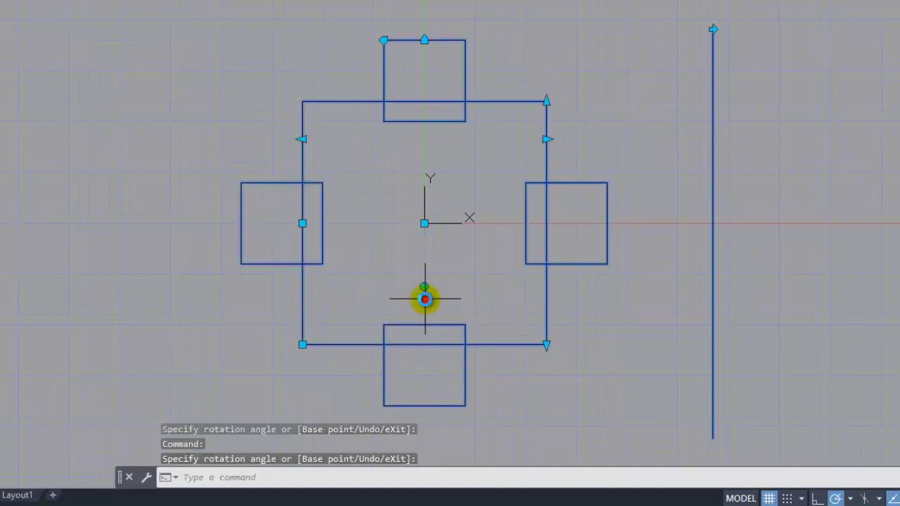
click(423, 289)
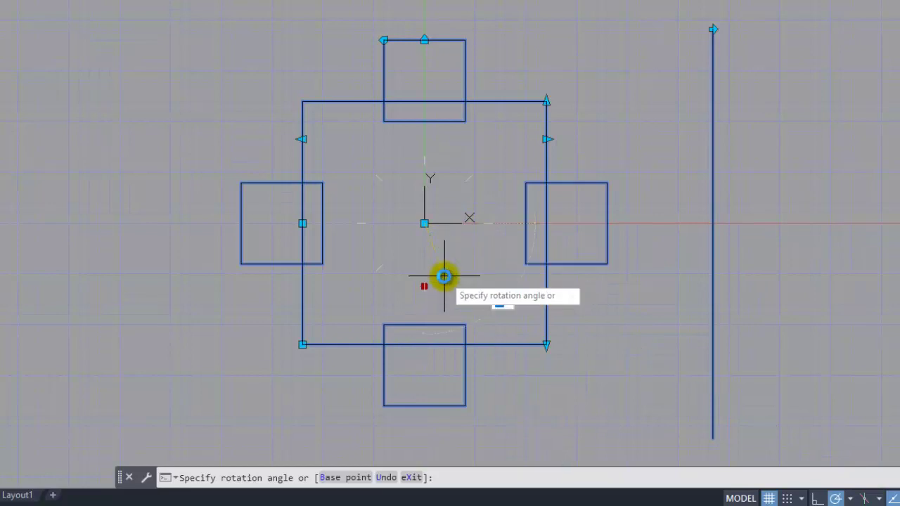
click(488, 224)
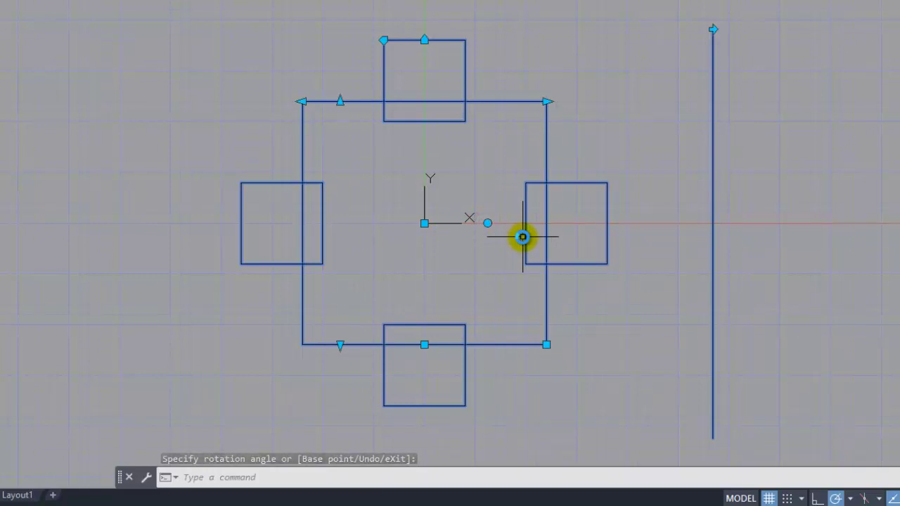
key(Escape)
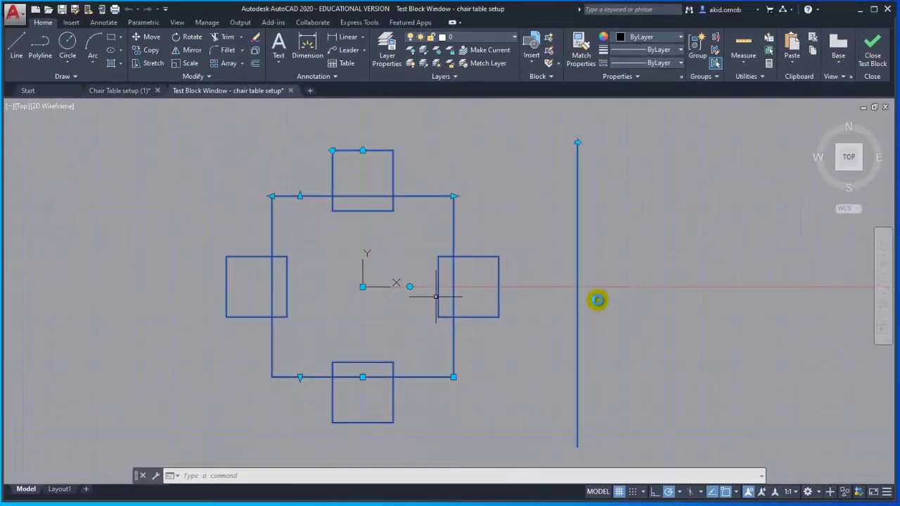
Close the test window and the chair table Block Editor, prompting to save changes
click(872, 70)
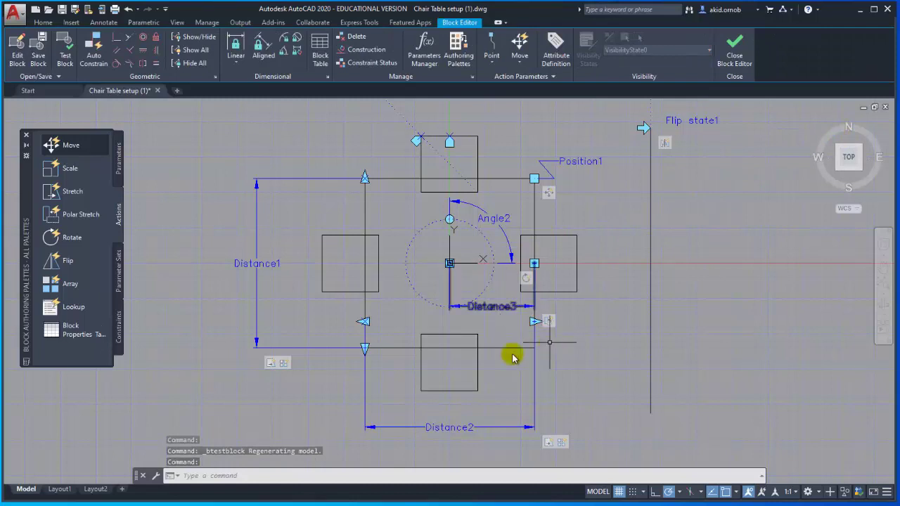
click(118, 158)
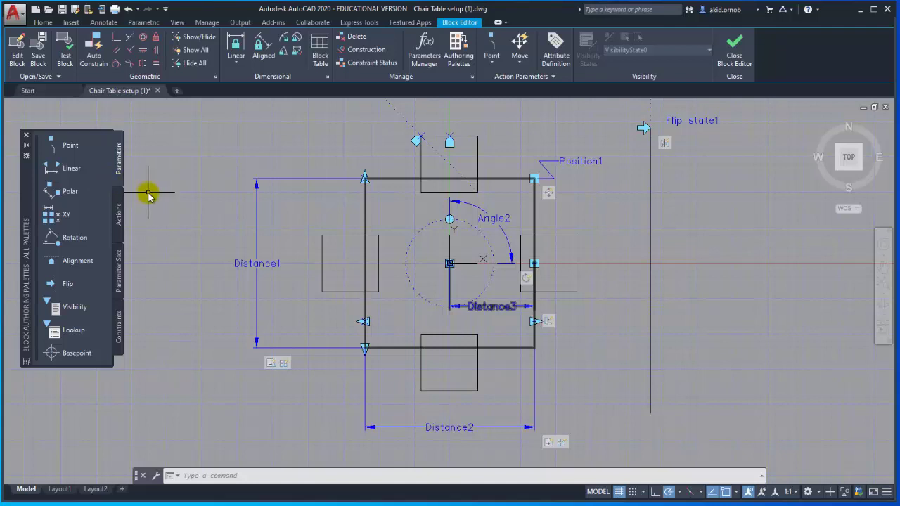
scroll(617, 284, down, 2)
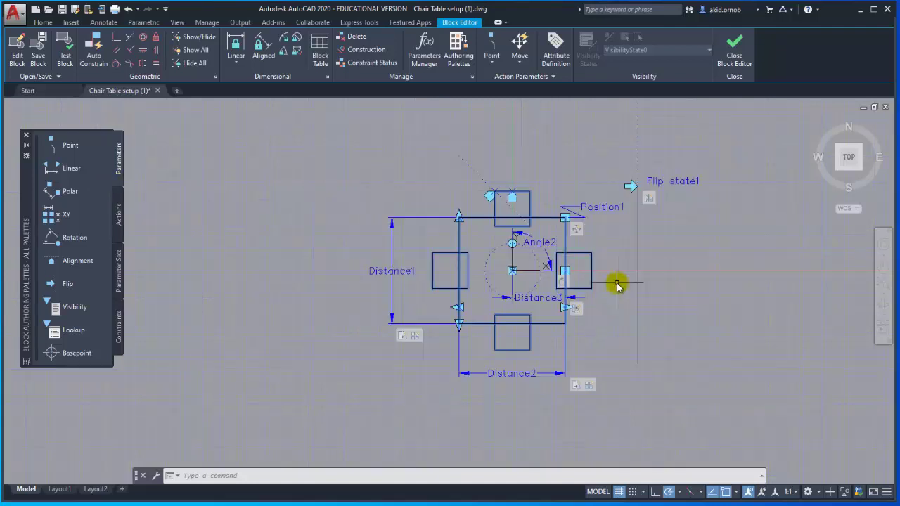
scroll(582, 267, up, 1)
scroll(570, 260, up, 1)
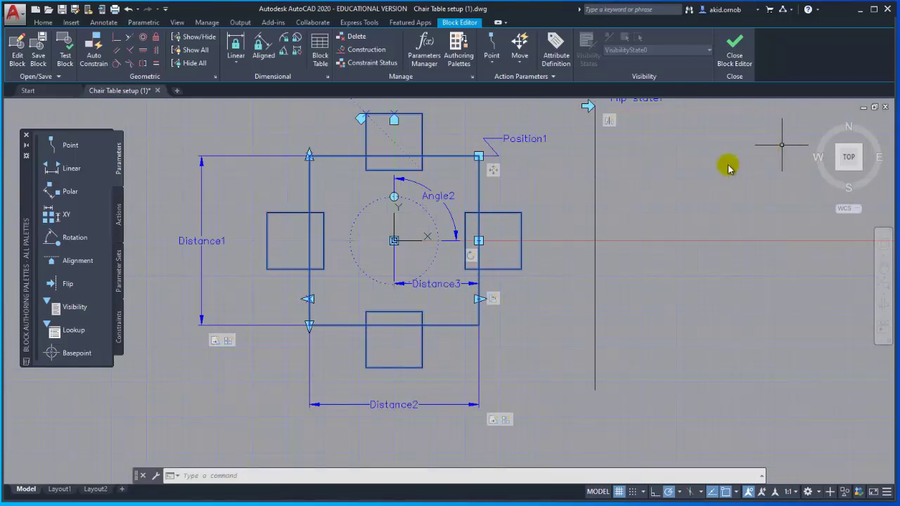
middle_drag(602, 239, 626, 262)
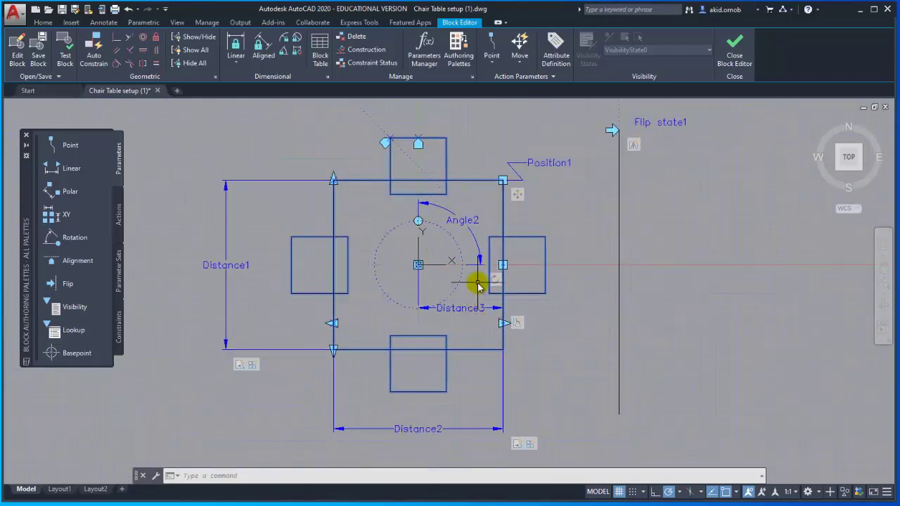
click(742, 60)
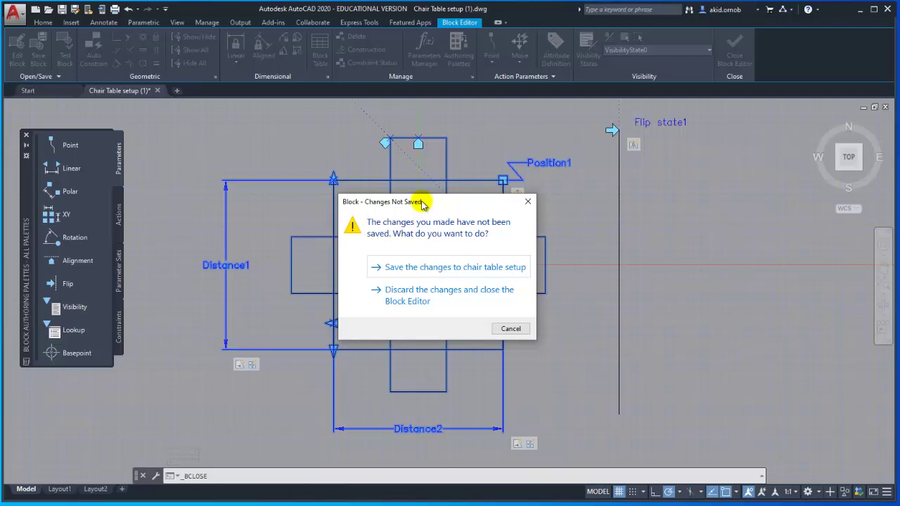
Save the changes to the chair table setup block
click(424, 272)
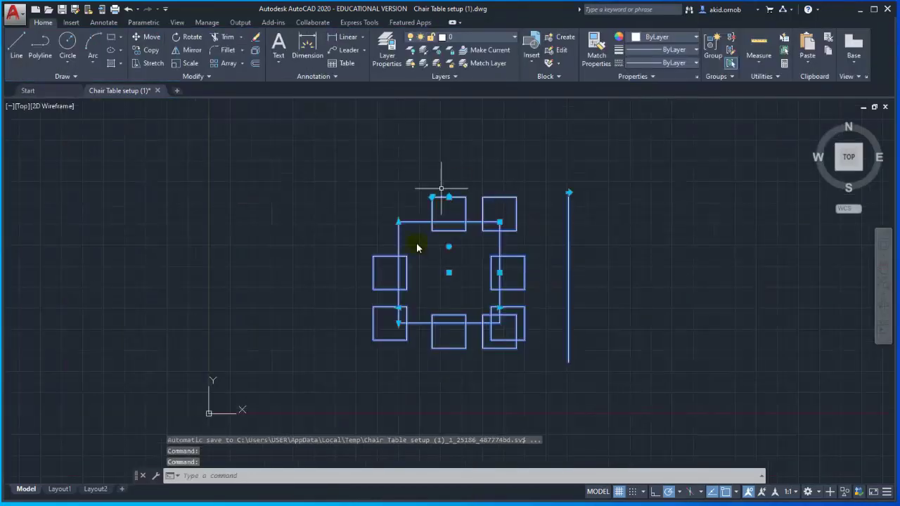
scroll(458, 312, up, 2)
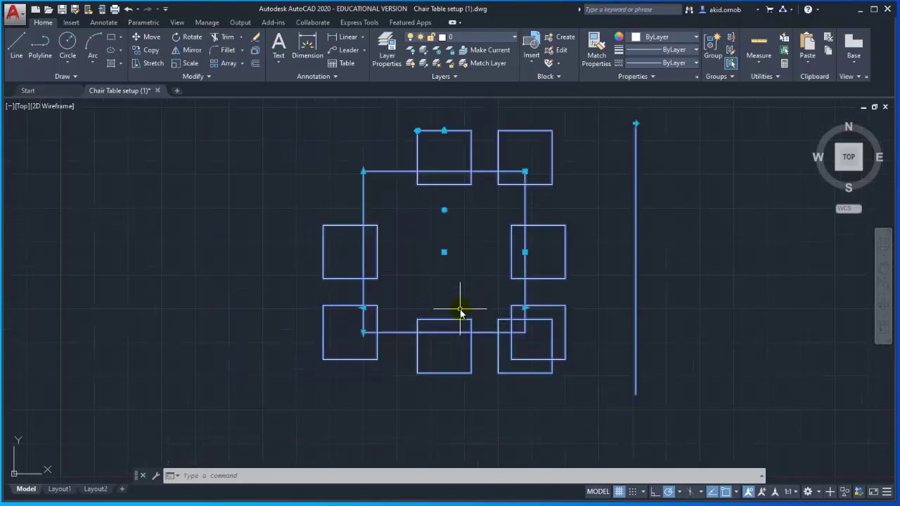
click(526, 307)
mouse_move(753, 321)
middle_down()
mouse_move(400, 352)
mouse_move(543, 298)
middle_up()
key(Escape)
scroll(401, 349, down, 3)
scroll(369, 295, up, 2)
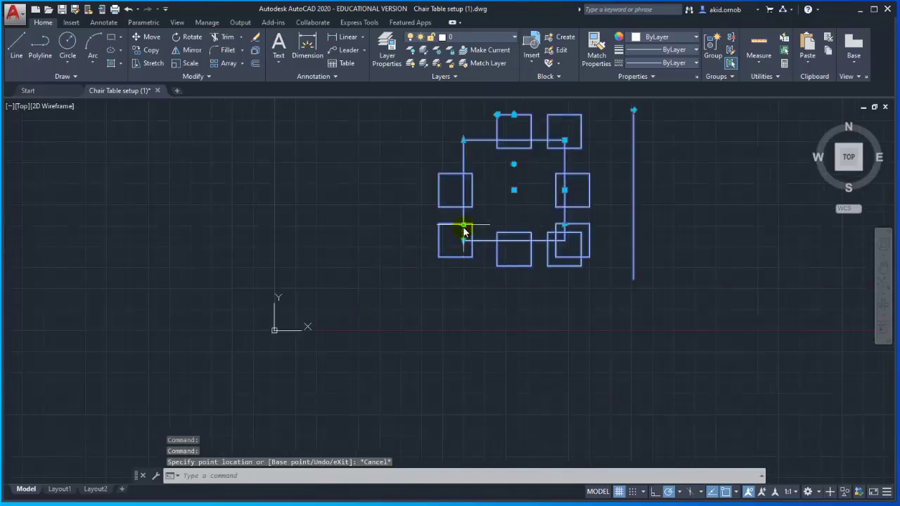
Stretch the table far left so seven chairs line each long side
click(463, 227)
click(169, 227)
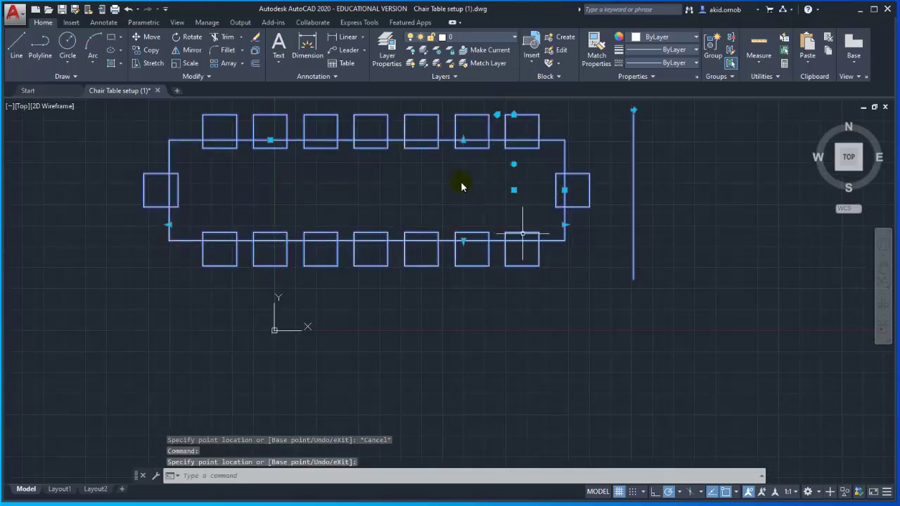
middle_drag(348, 226, 410, 265)
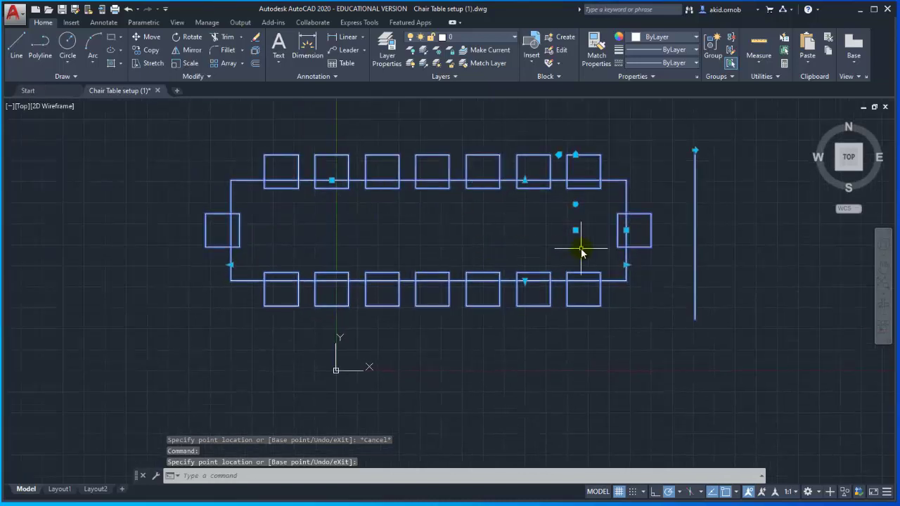
scroll(556, 225, down, 2)
scroll(521, 222, up, 3)
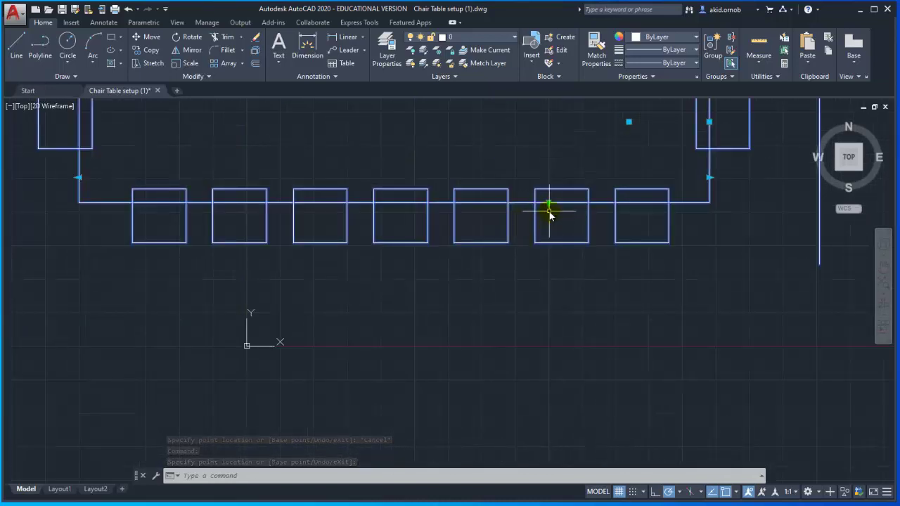
click(549, 205)
scroll(547, 267, down, 3)
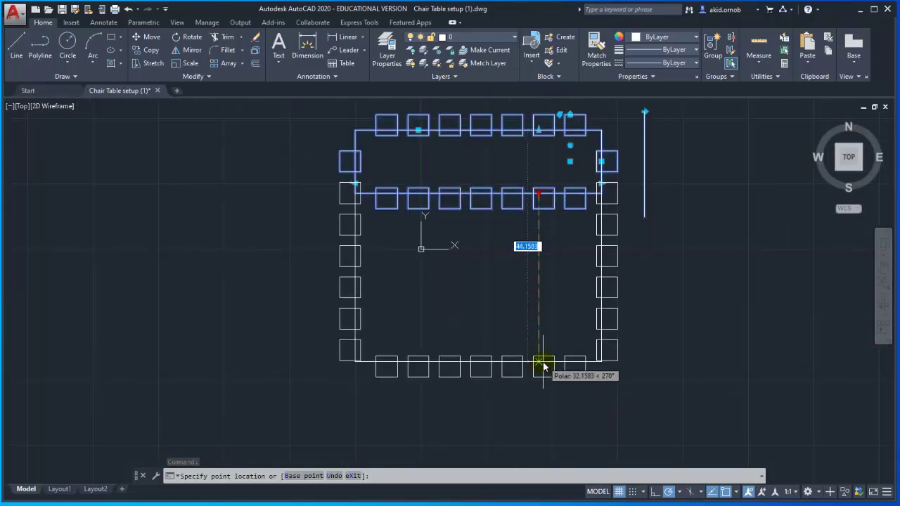
Stretch the table downward and rotate the enlarged layout 45 degrees
click(541, 367)
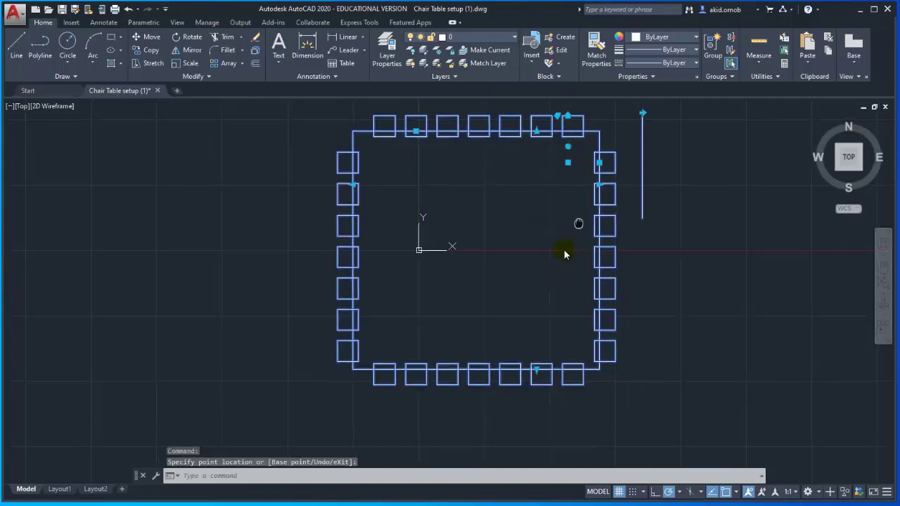
middle_drag(565, 251, 537, 308)
key(space)
key(space)
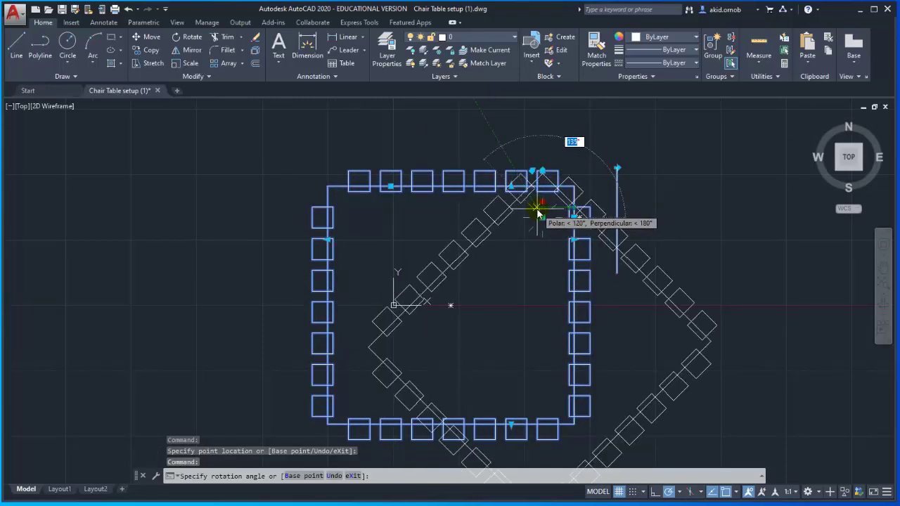
click(539, 207)
Flip the diamond layout across its mirror line and dismiss the block-edit prompt
mouse_move(521, 232)
middle_down()
mouse_move(508, 224)
mouse_move(422, 265)
middle_up()
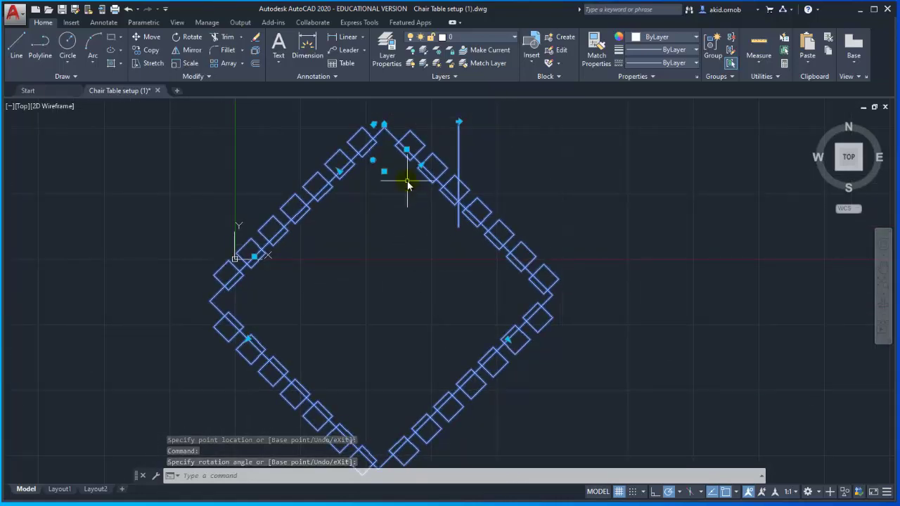
middle_drag(404, 177, 450, 237)
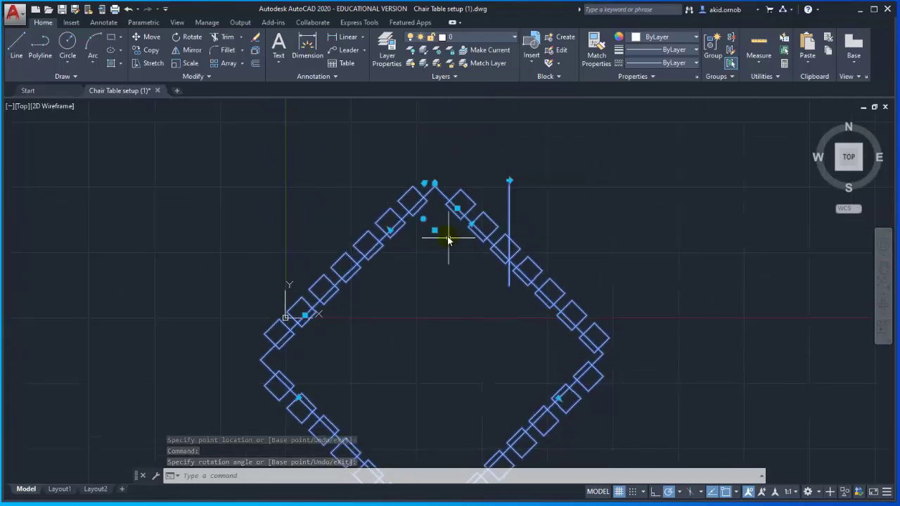
click(509, 182)
double_click(510, 182)
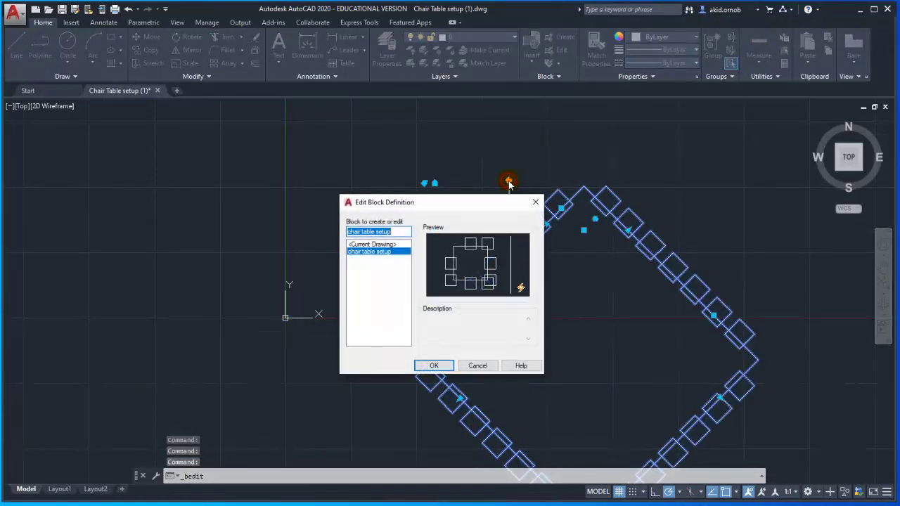
key(Escape)
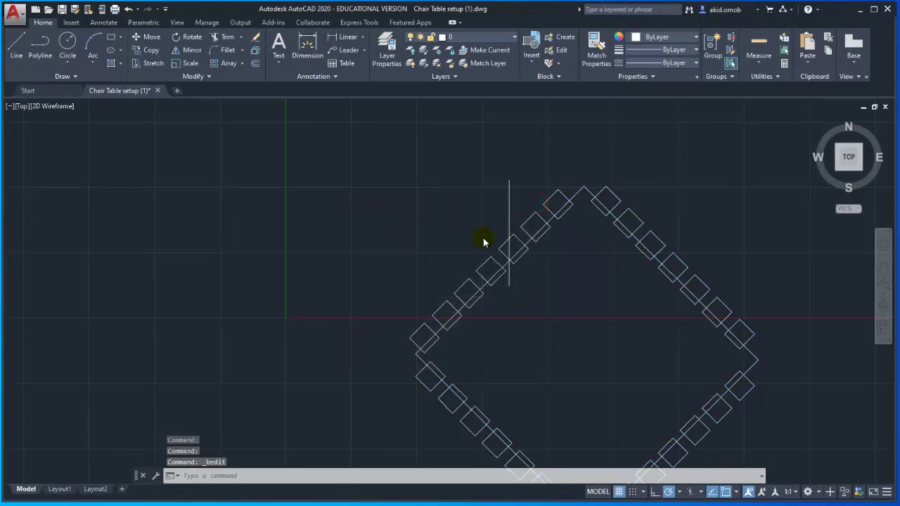
scroll(483, 242, down, 3)
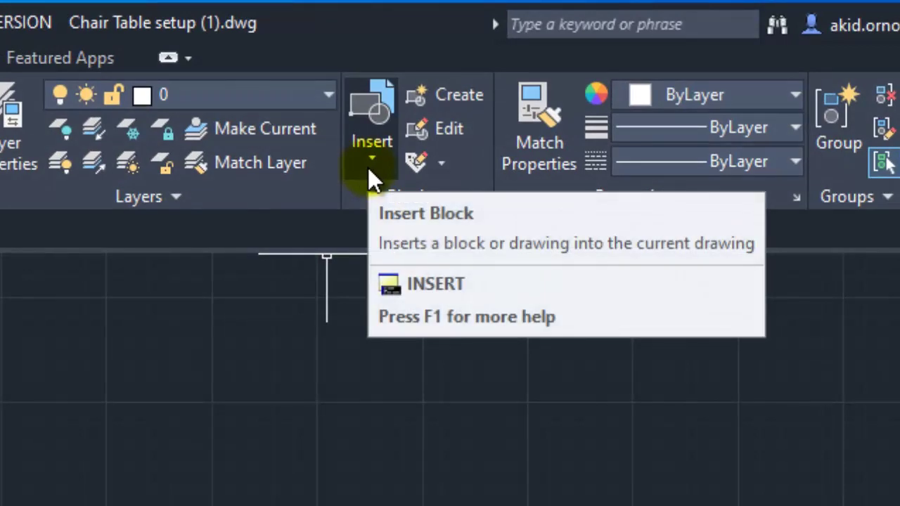
Insert a default-size chair table setup block to the right of the diamond layout
click(372, 160)
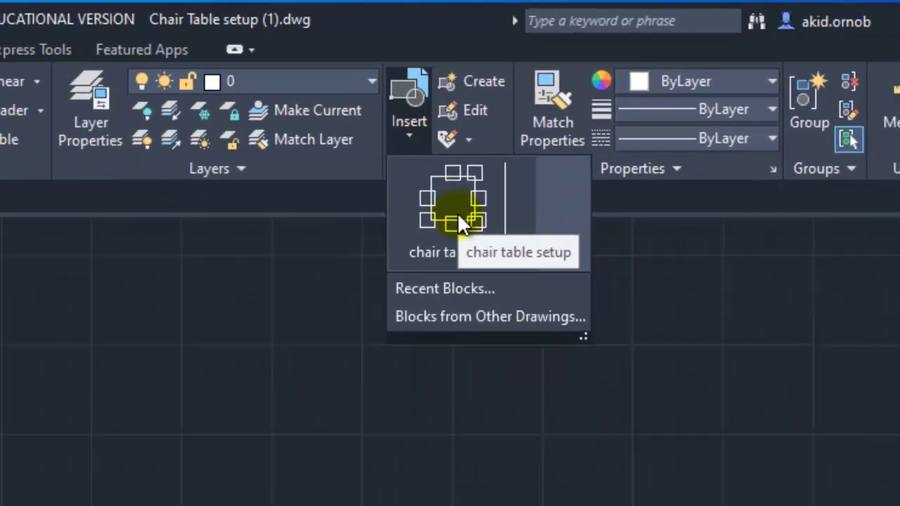
click(457, 218)
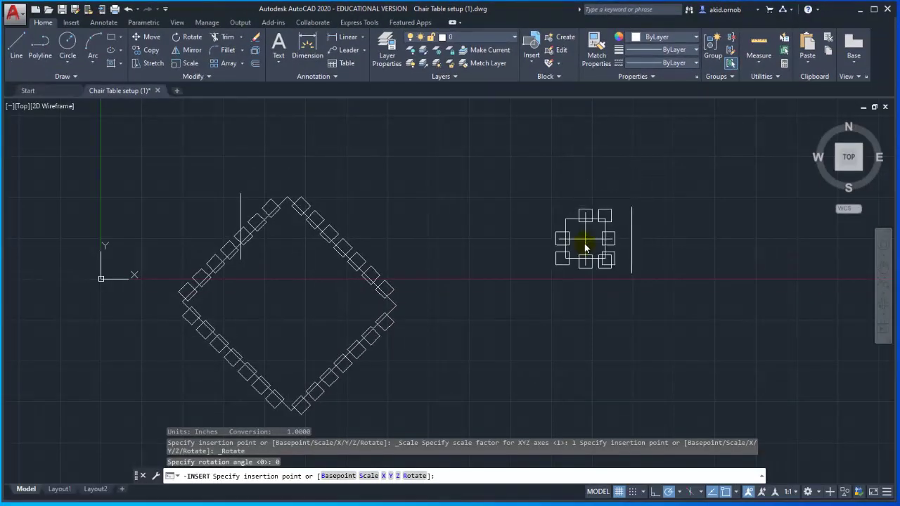
scroll(535, 208, up, 2)
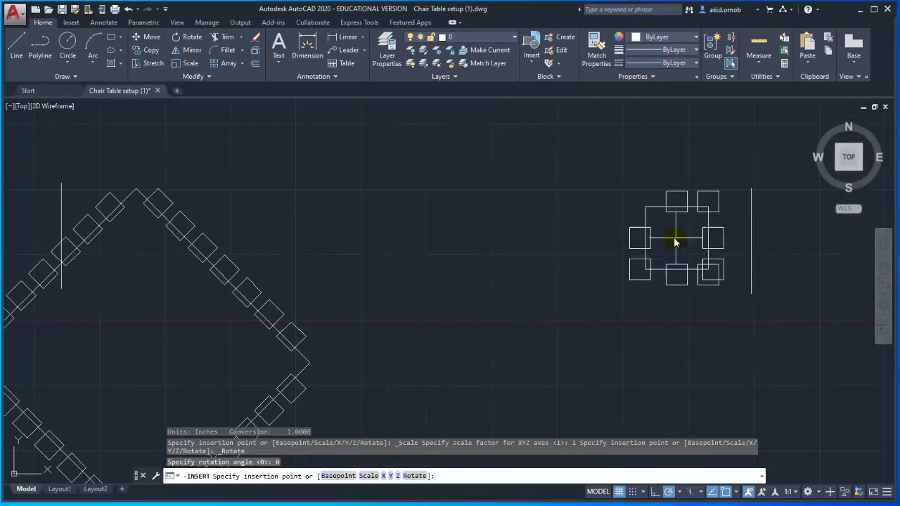
click(675, 237)
middle_drag(594, 265, 476, 231)
scroll(476, 232, up, 2)
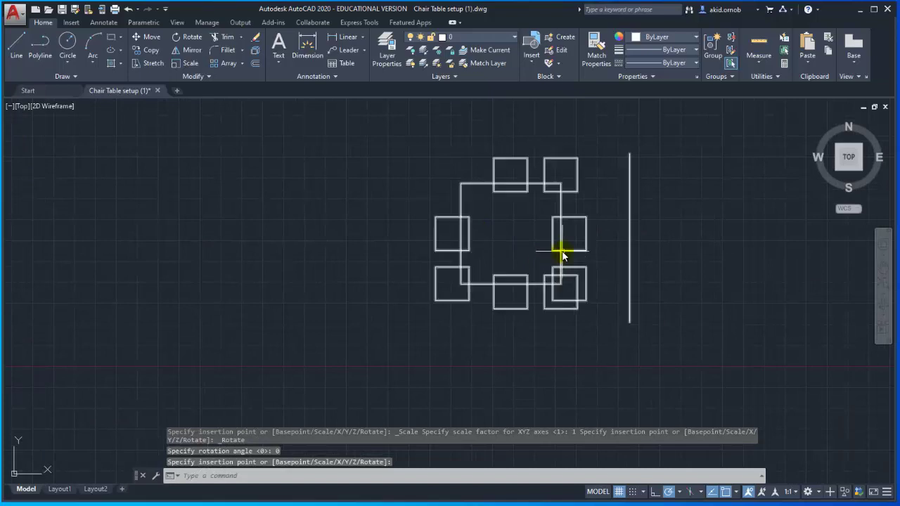
click(563, 253)
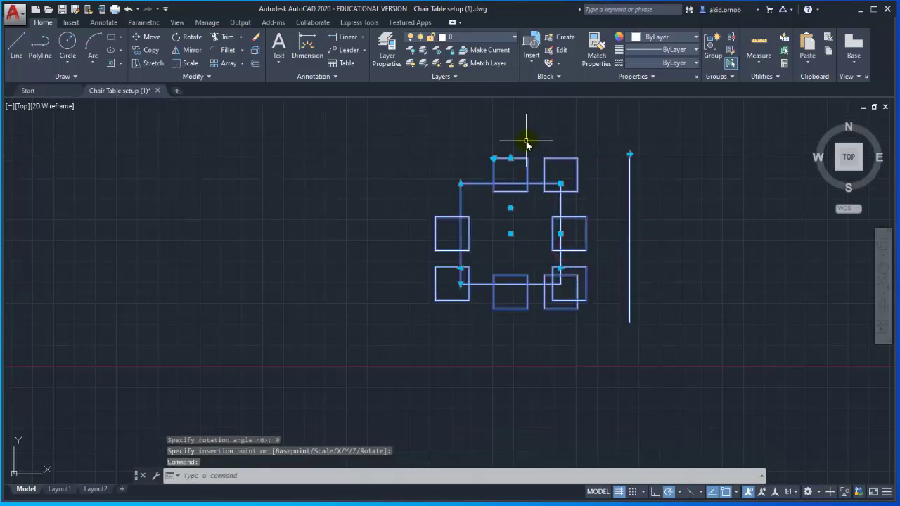